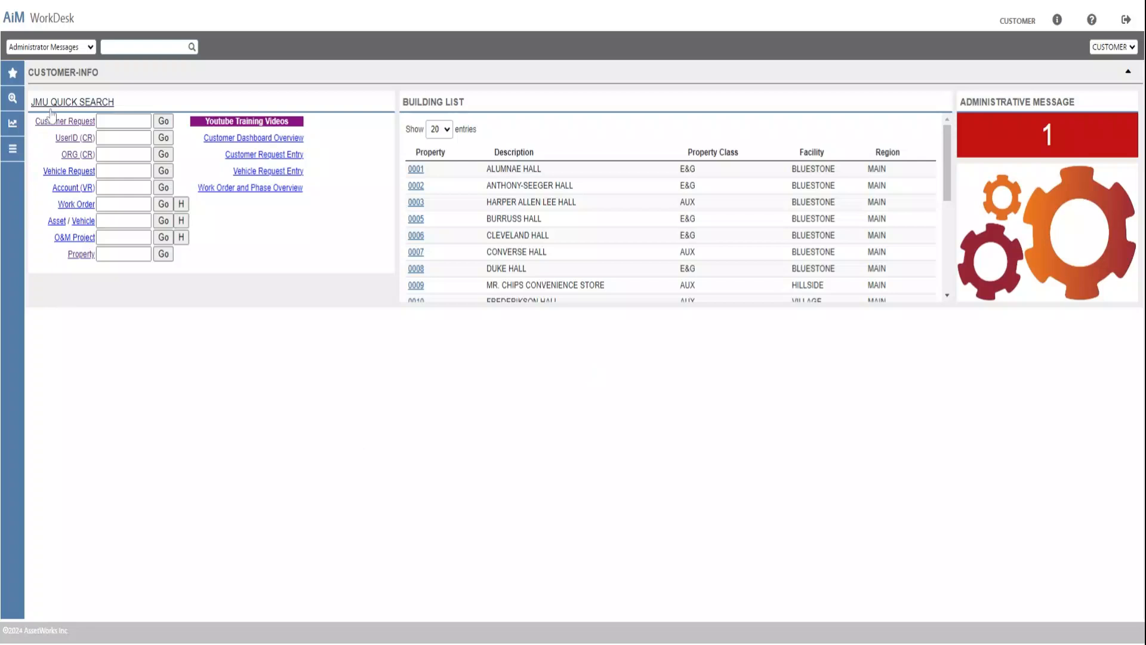
Open Customer Request and start a new request described as "Weaver Hall - AUX - Room A100 - Leaking Faucet".
left_click(56, 123)
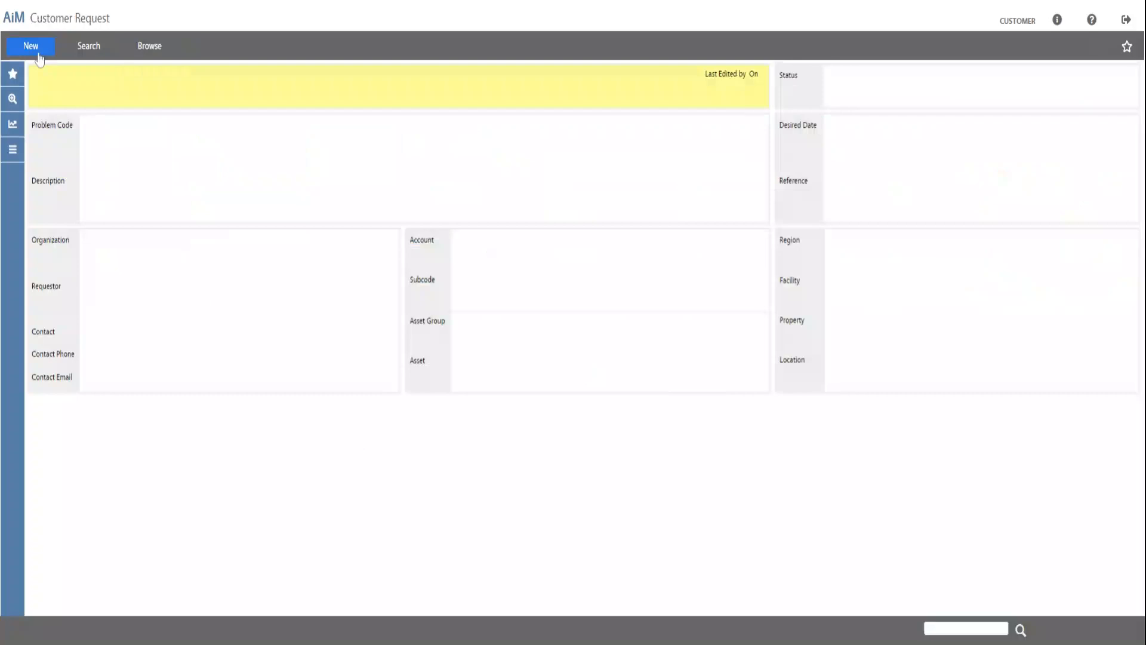
left_click(32, 47)
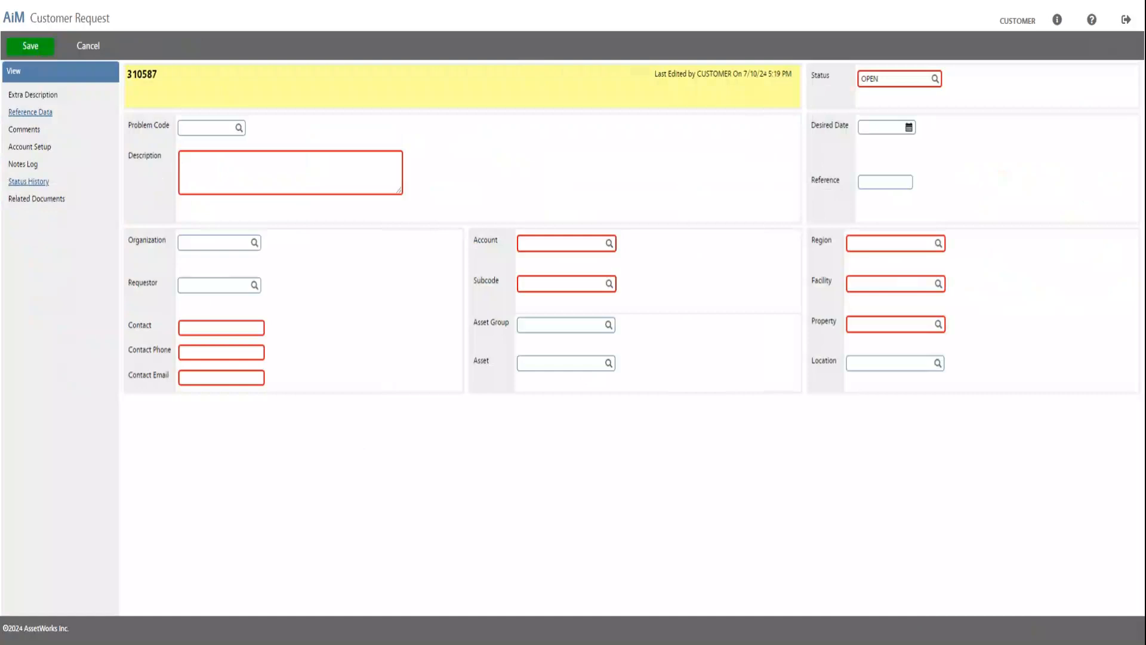
type("W")
type("a")
type("a")
type("ver")
type(" Ha")
type("ll")
type(" -")
type(" A")
type("UX")
type(" -")
type("R")
type("oo")
type("m")
type(" A1")
type("00")
type(" - ")
type("L")
type("eakin")
type("g P")
type("auce")
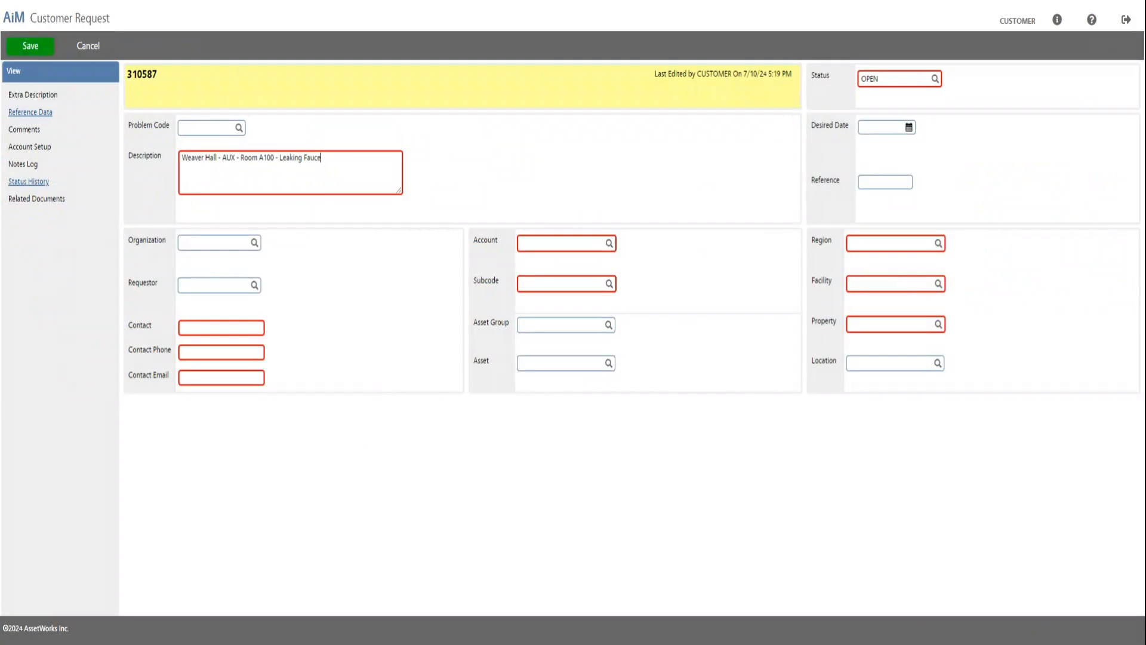
type("t")
View the request's extra description page and return to the request without adding text.
left_click(52, 96)
left_click(25, 96)
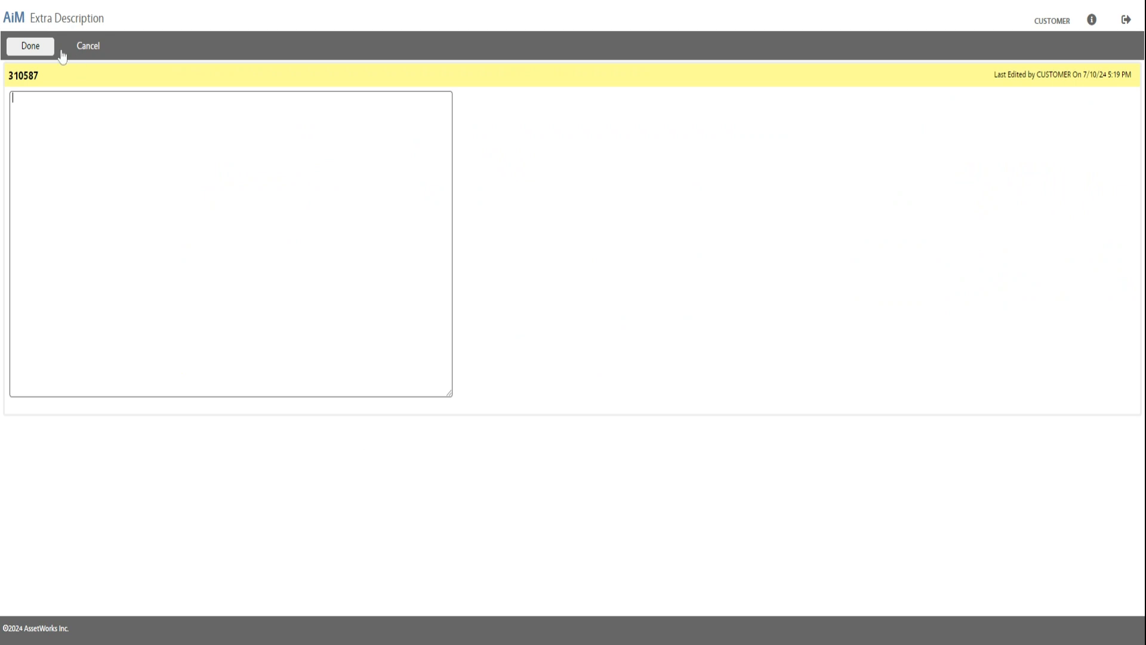
left_click(32, 47)
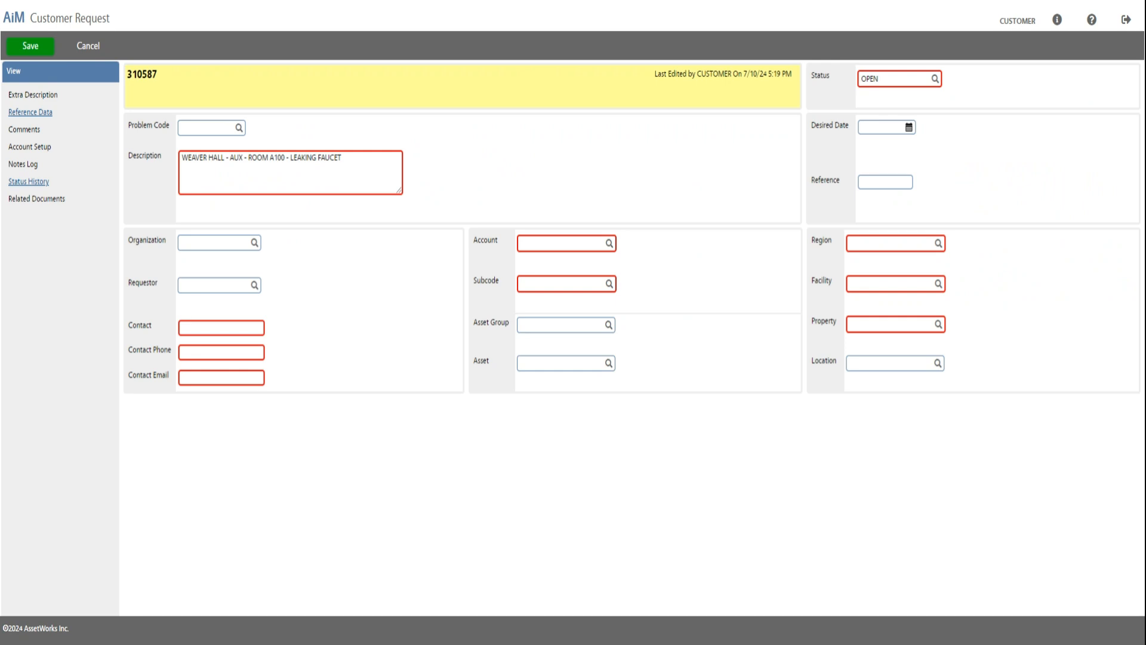
Fill in the contact's name, phone number and e-mail on the customer request.
left_click(222, 329)
key("Return")
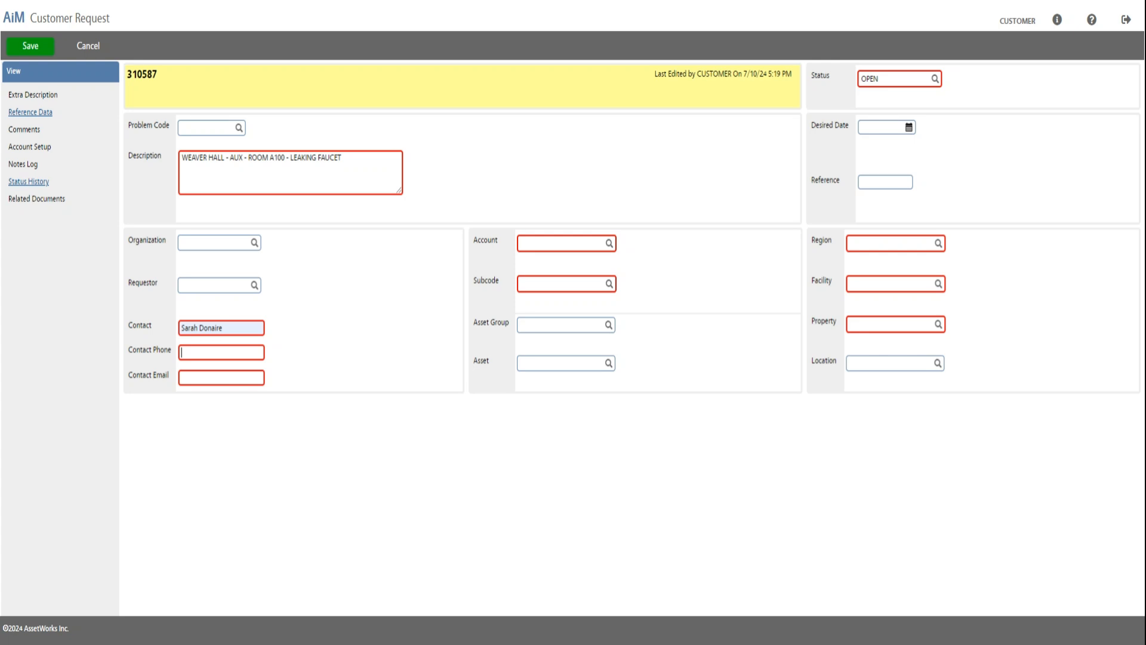
type("86")
type("844")
key("Tab")
Enter the account number and set the subcode to 125710 on the request.
left_click(548, 245)
key("Down")
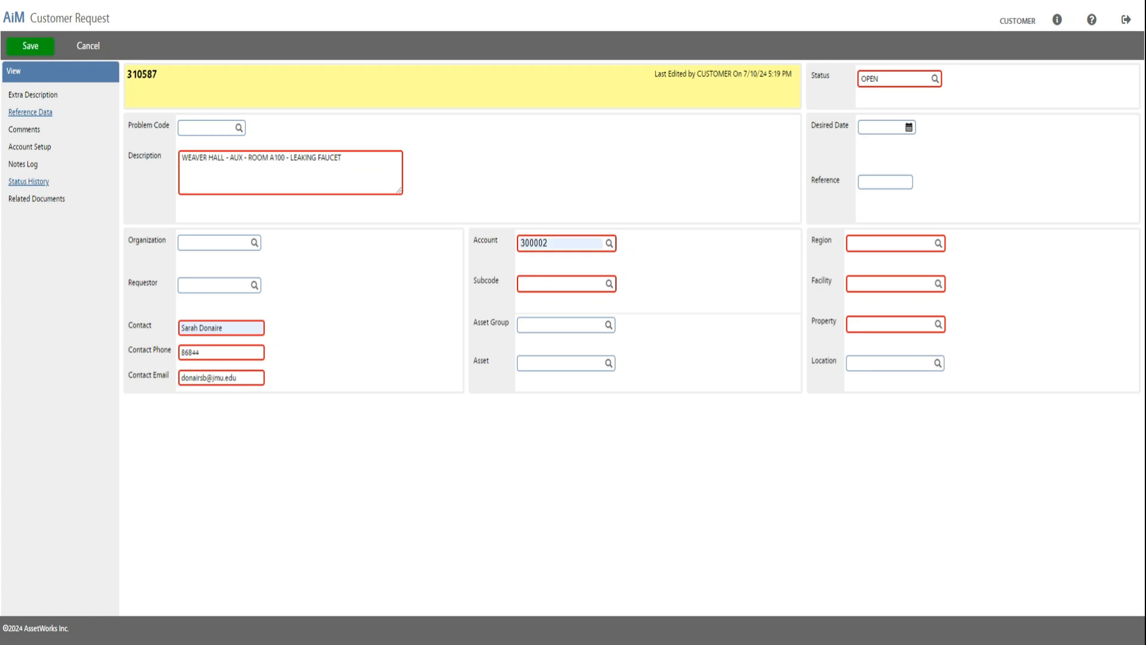
key("Return")
type("1257")
type("10")
Set the property to 0047 and review its list of locations without choosing one.
type("00")
type("47")
left_click(941, 327)
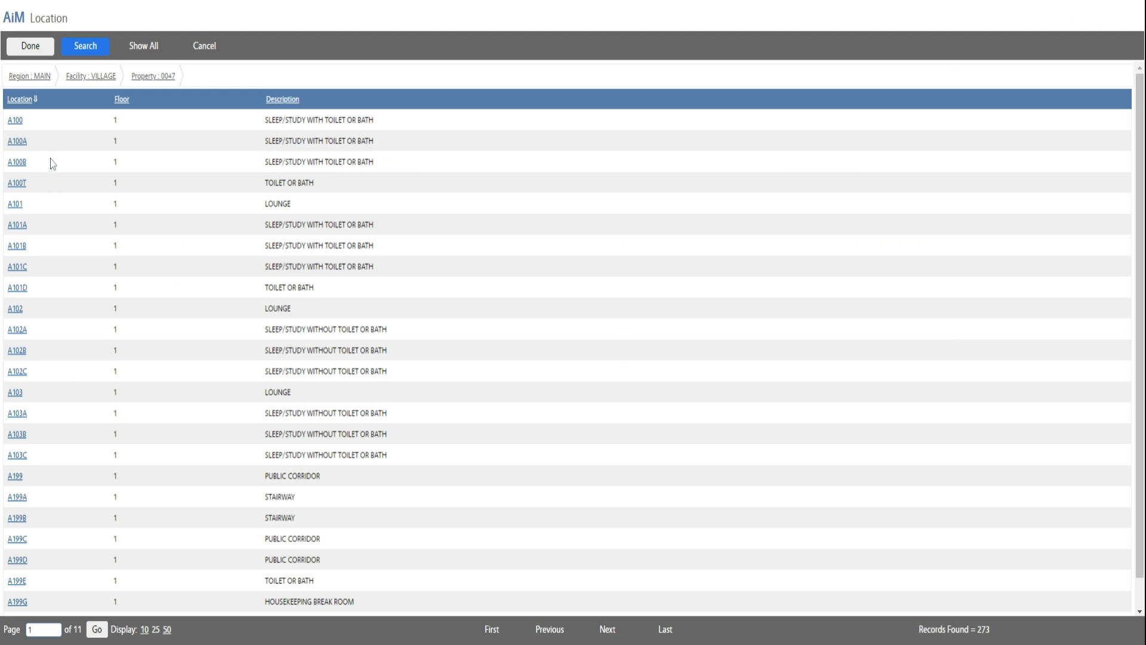
left_click(30, 47)
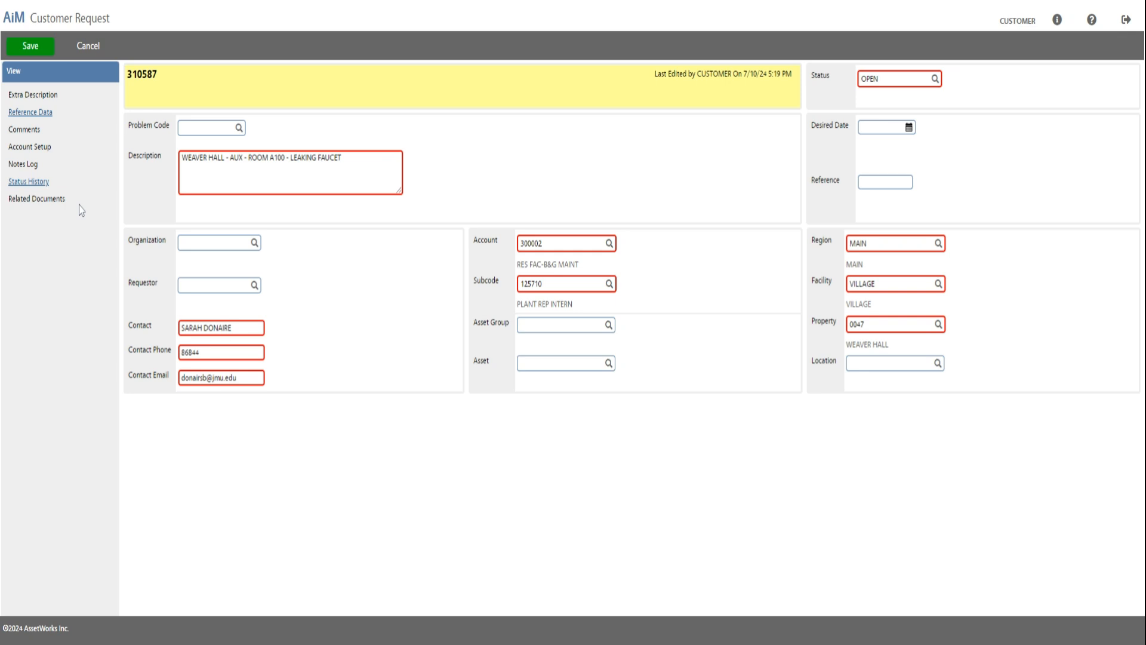
Review the request's related documents without adding any, and cancel the new customer request.
left_click(57, 201)
left_click(36, 201)
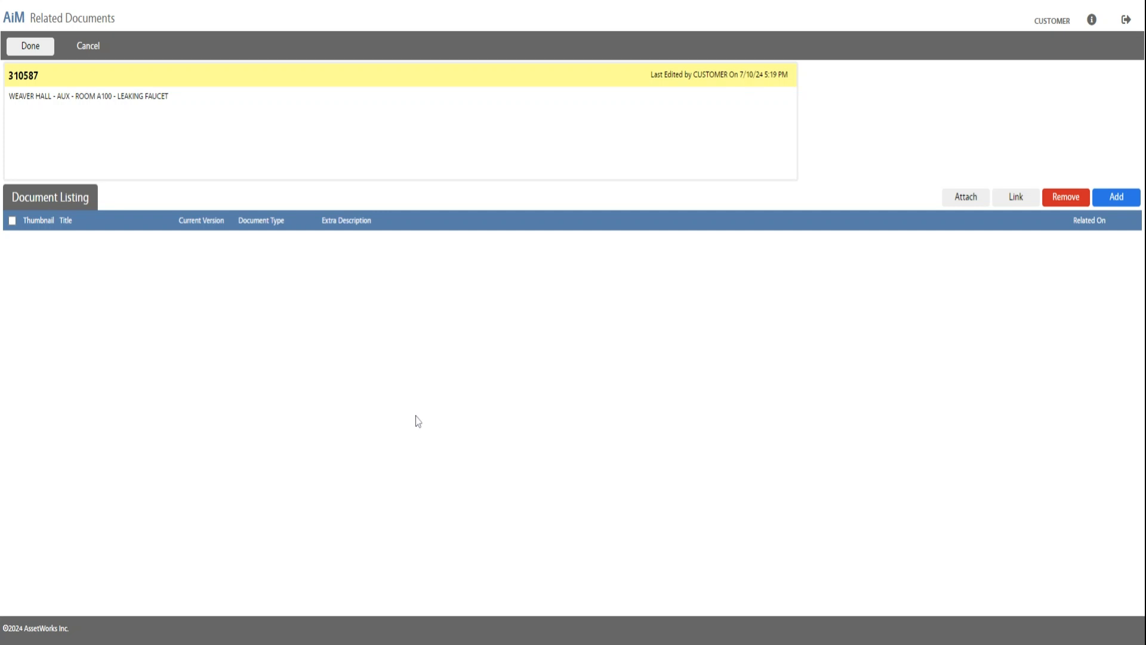
left_click(31, 48)
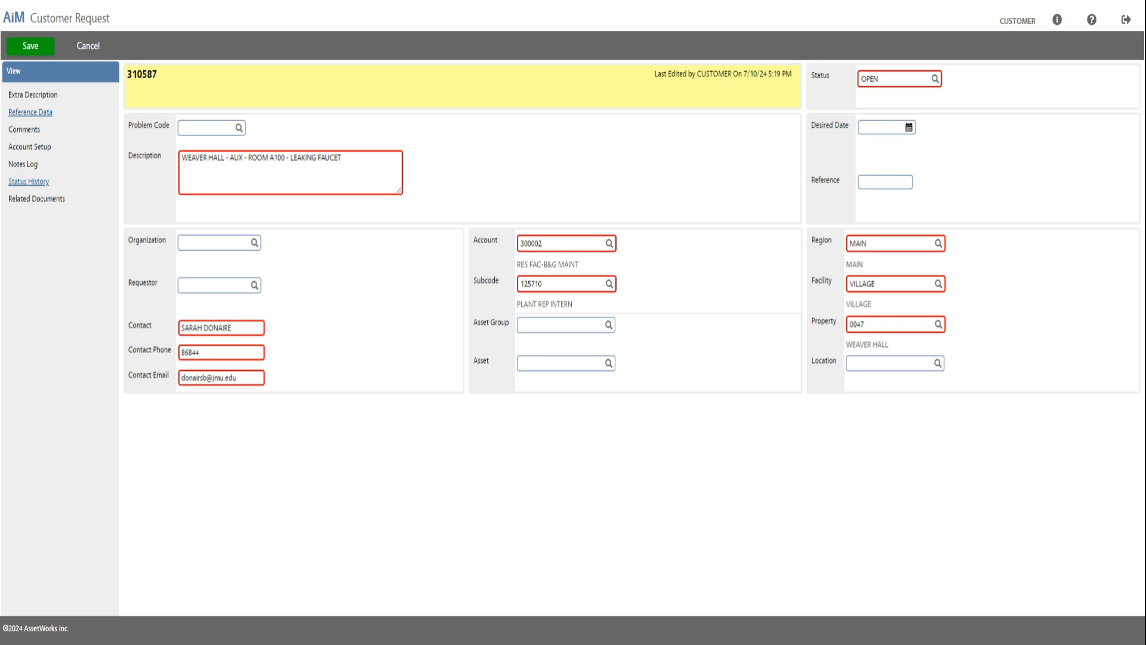
left_click(89, 47)
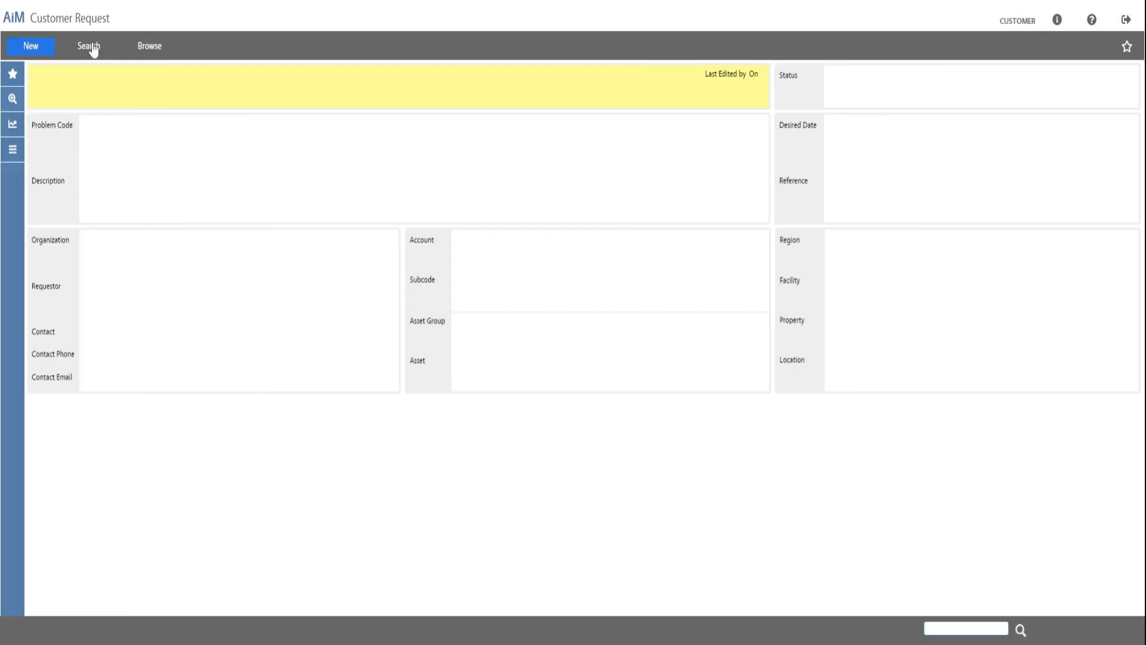